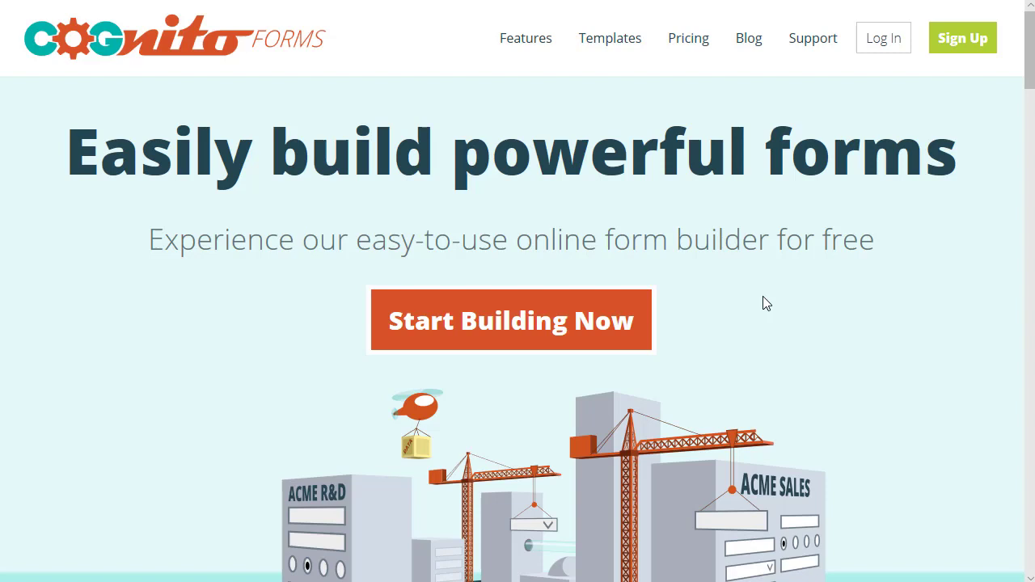
Step: Sign in to Cognito Forms with the account e-mail and password
click(947, 46)
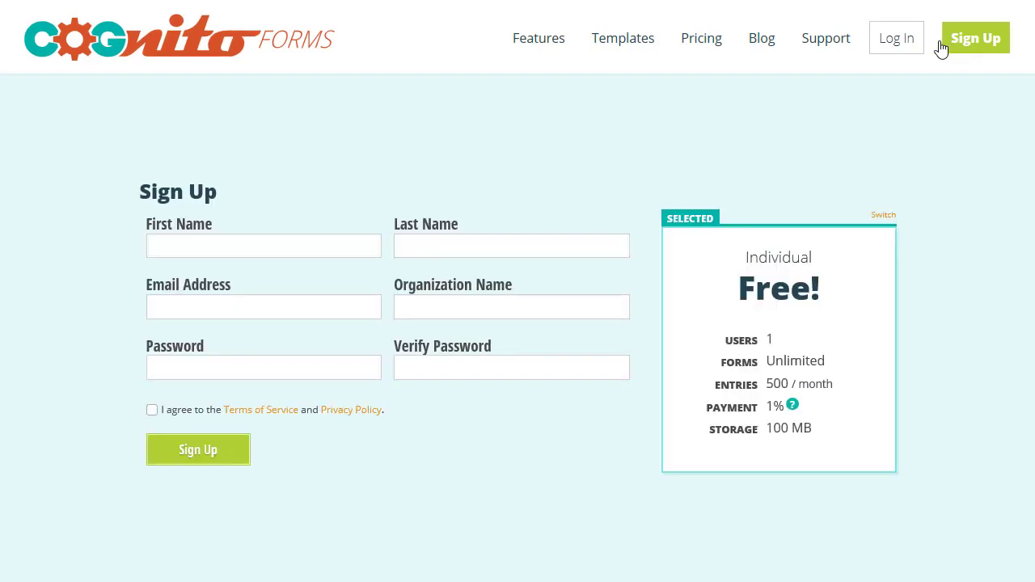
click(911, 47)
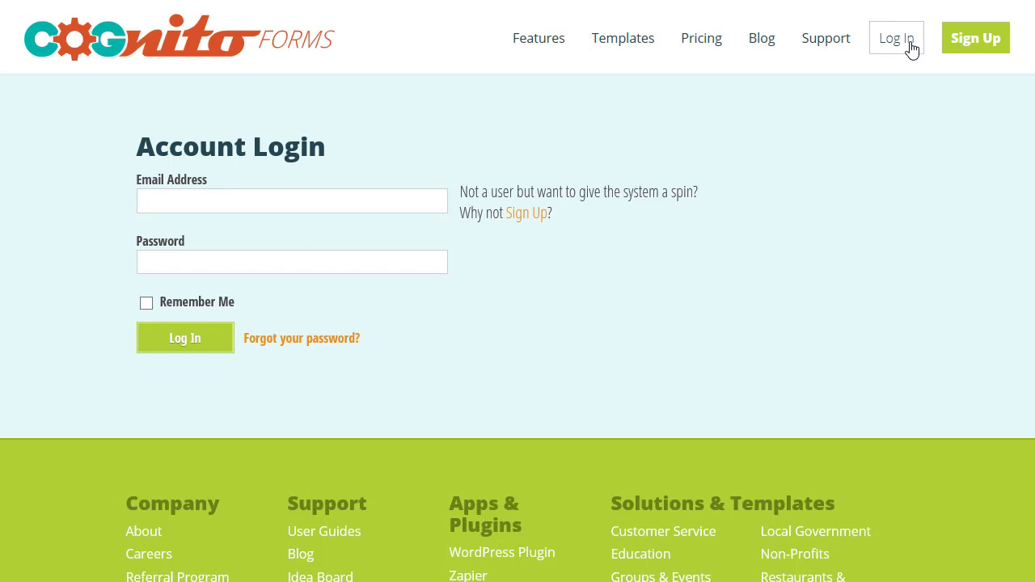
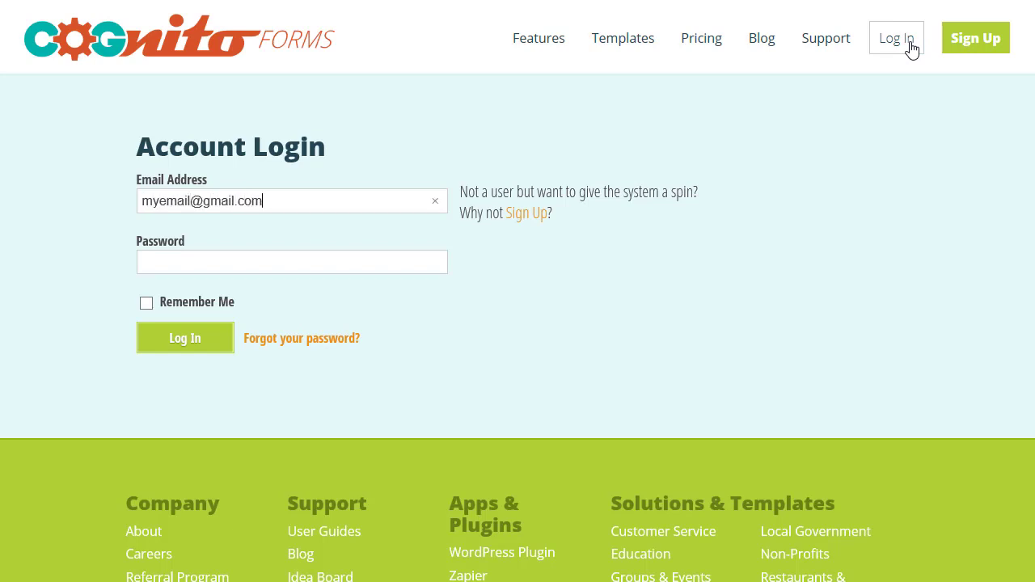
click(400, 254)
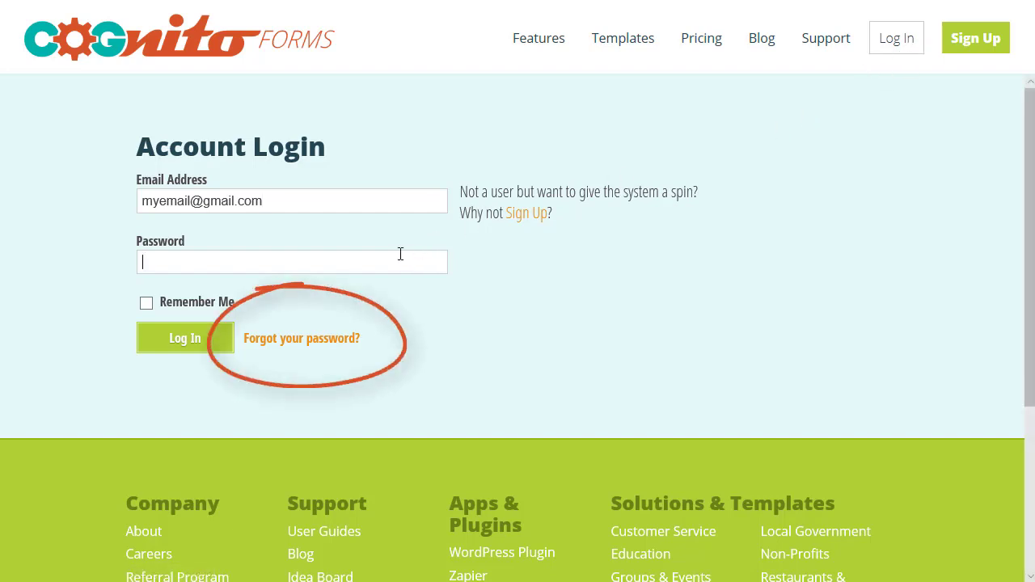
text(*********)
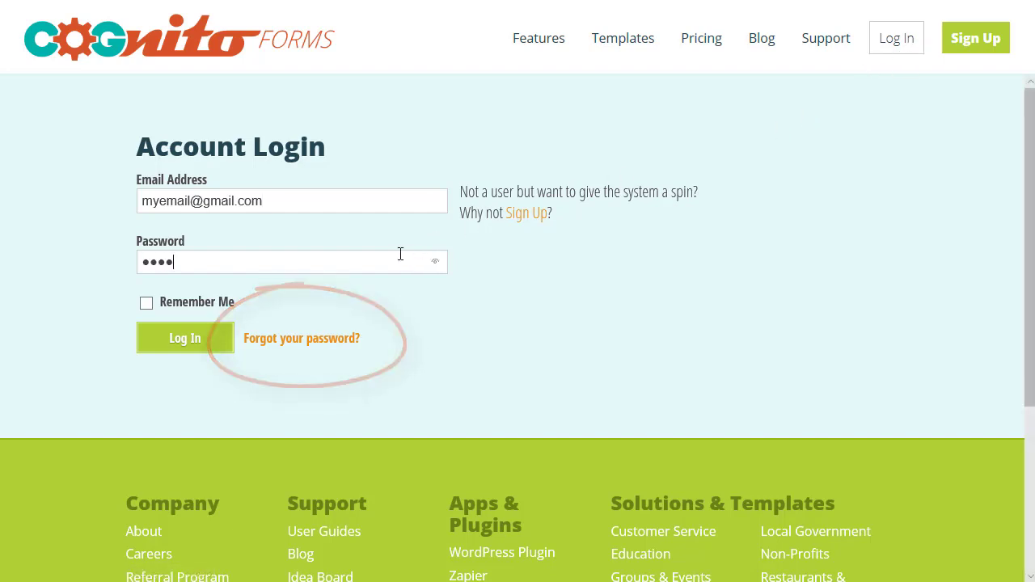
text(**)
key(Return)
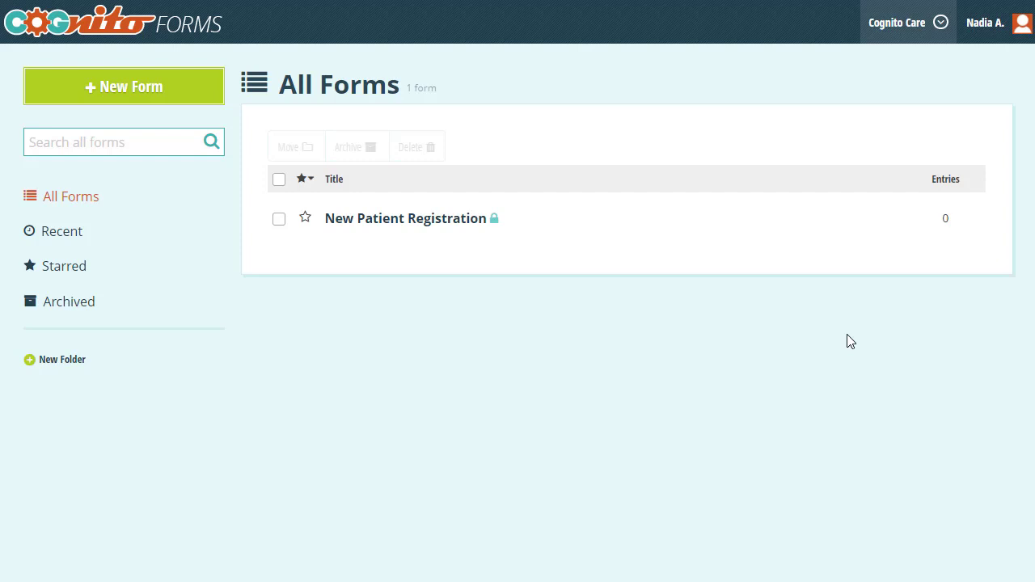
Step: Open My Account, cancel the profile edit, and start editing the Change Password section
click(979, 37)
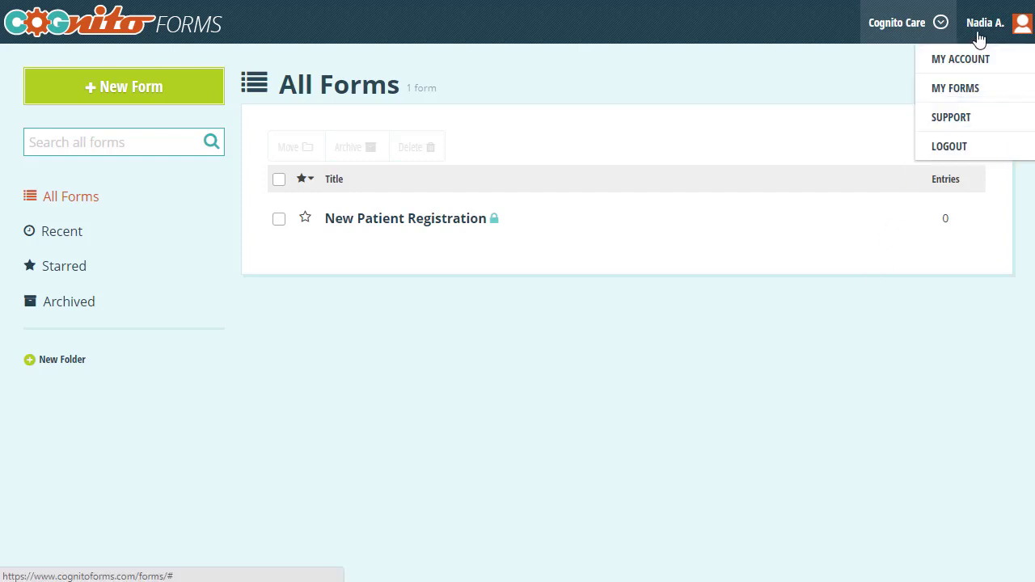
click(973, 59)
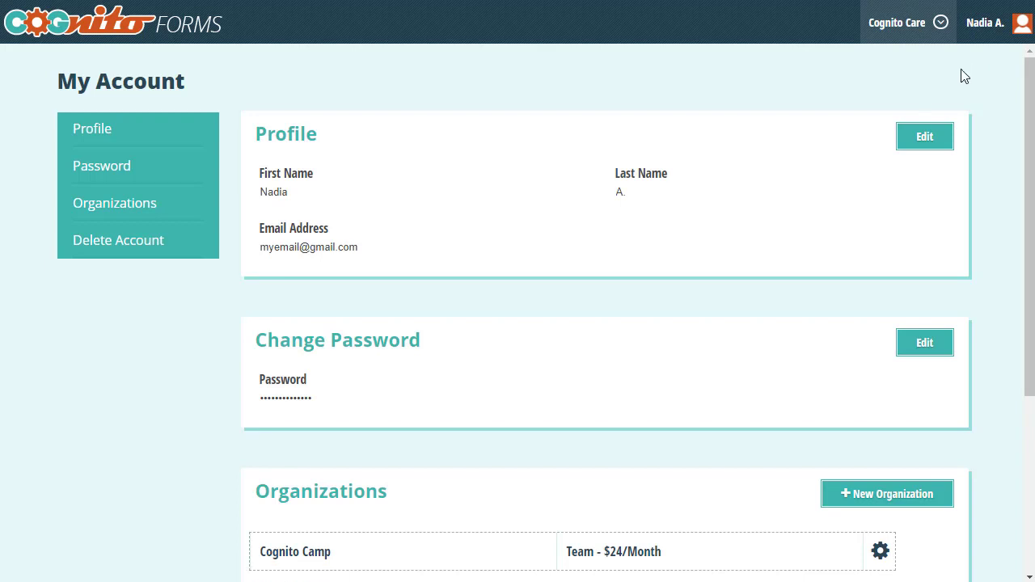
click(923, 138)
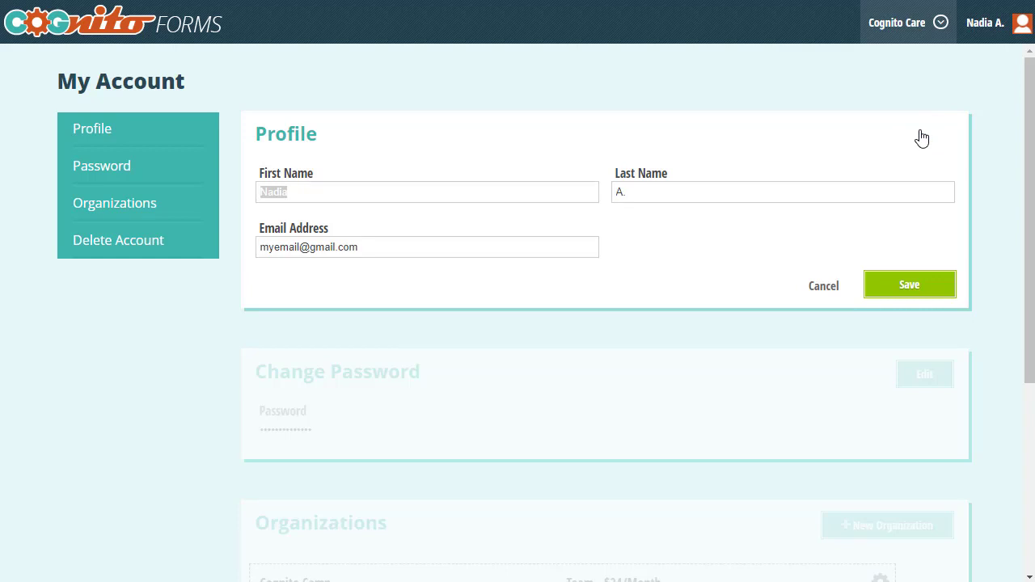
click(825, 286)
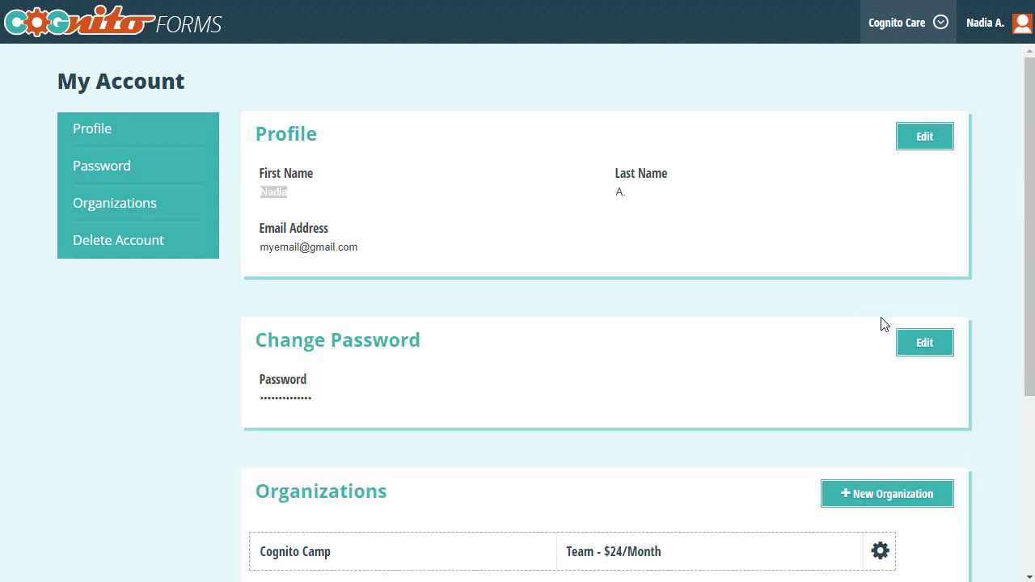
click(917, 348)
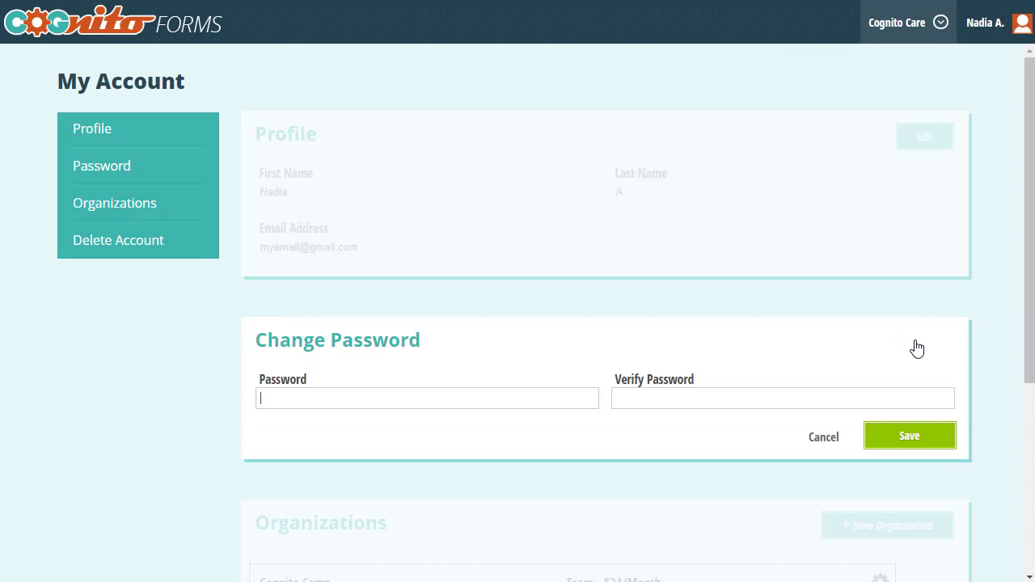
Step: Cancel the password change and bring up the Delete Account confirmation at the page bottom
click(840, 436)
scroll(841, 435, down, 4)
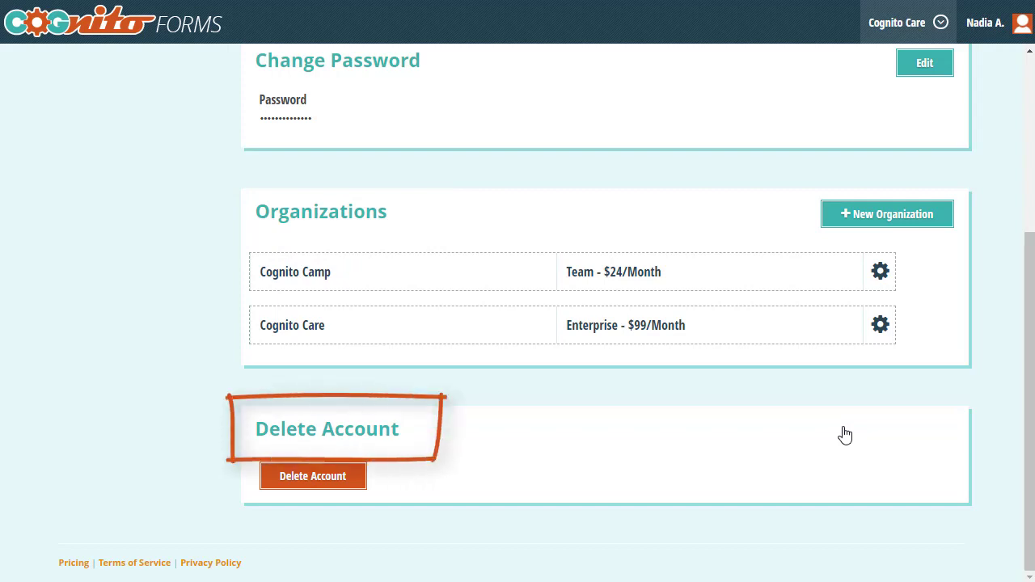
click(357, 482)
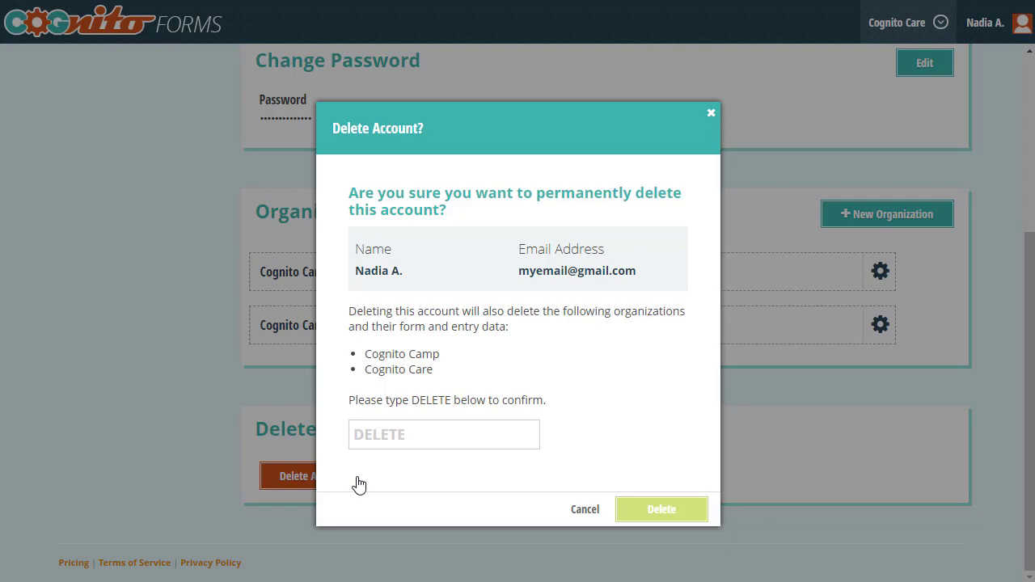
Step: Dismiss the Delete Account dialog and open Cognito Care's organization settings via the gear icon
click(990, 269)
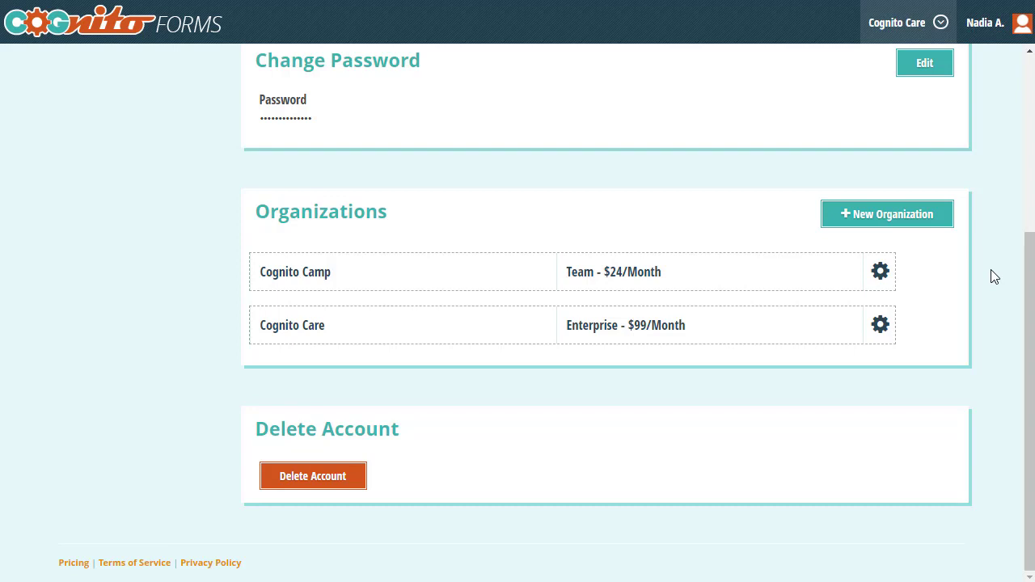
click(900, 23)
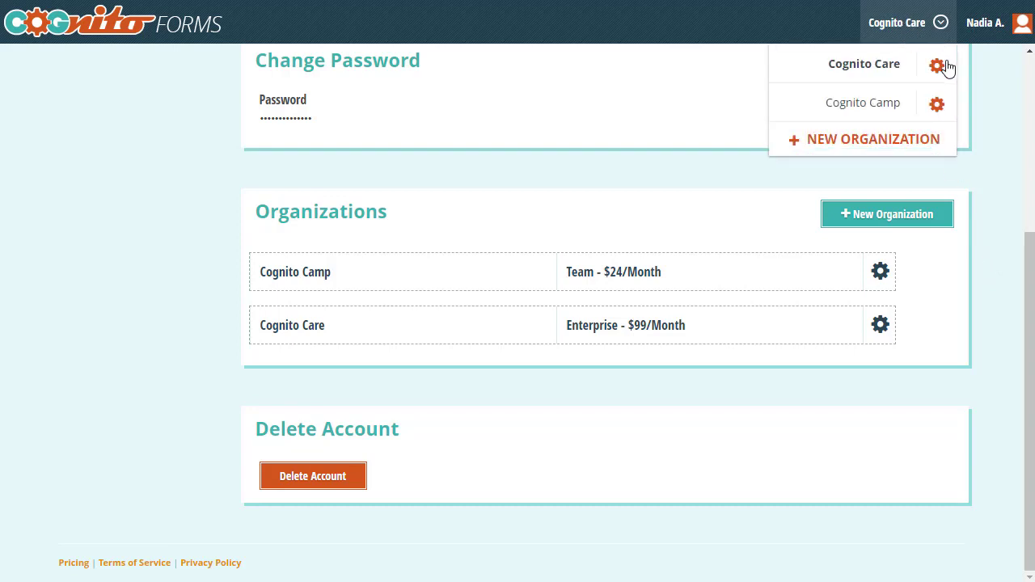
click(943, 68)
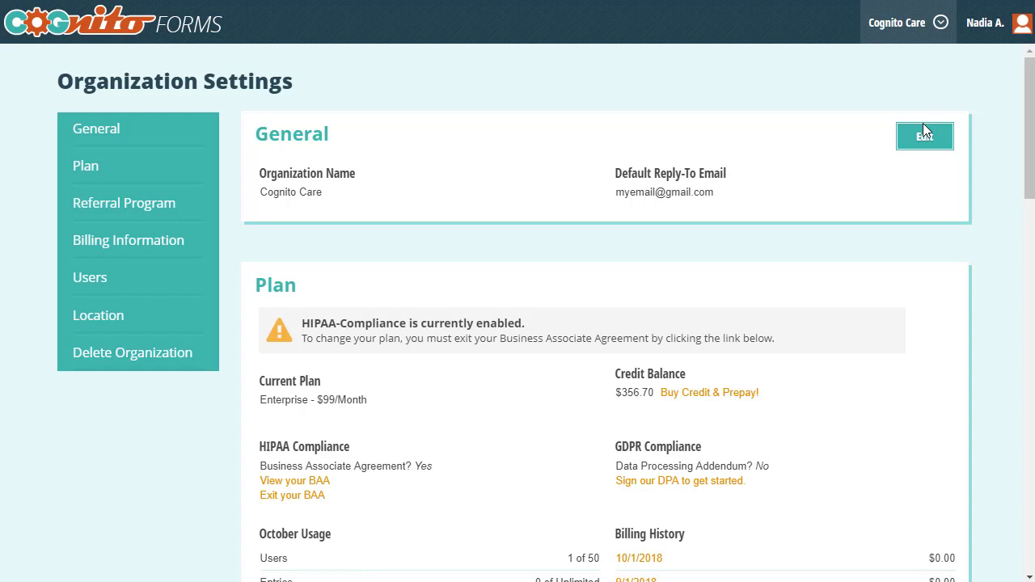
Step: Open the General details editor and cancel it, keeping the name and reply-to email
click(925, 138)
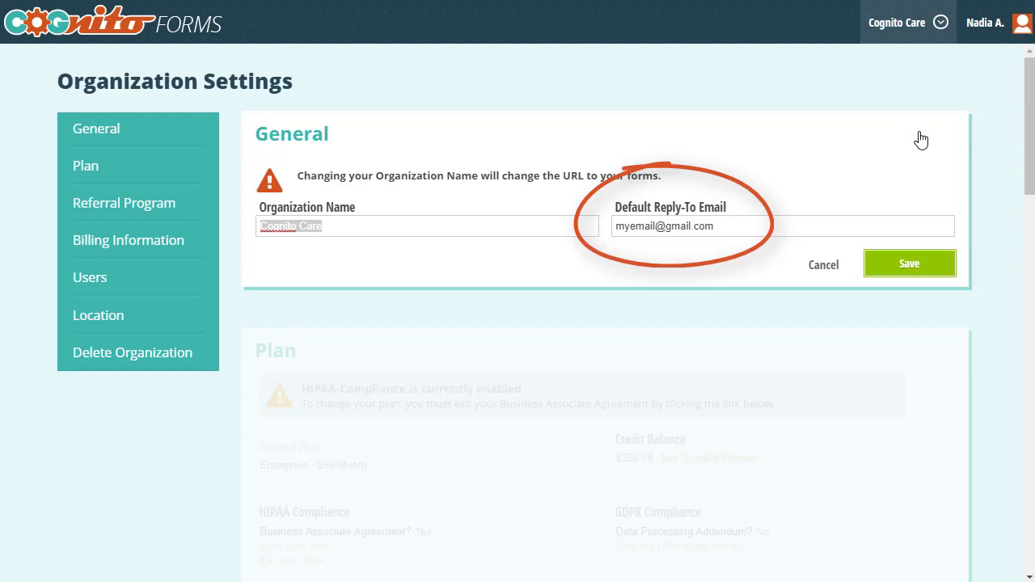
click(829, 266)
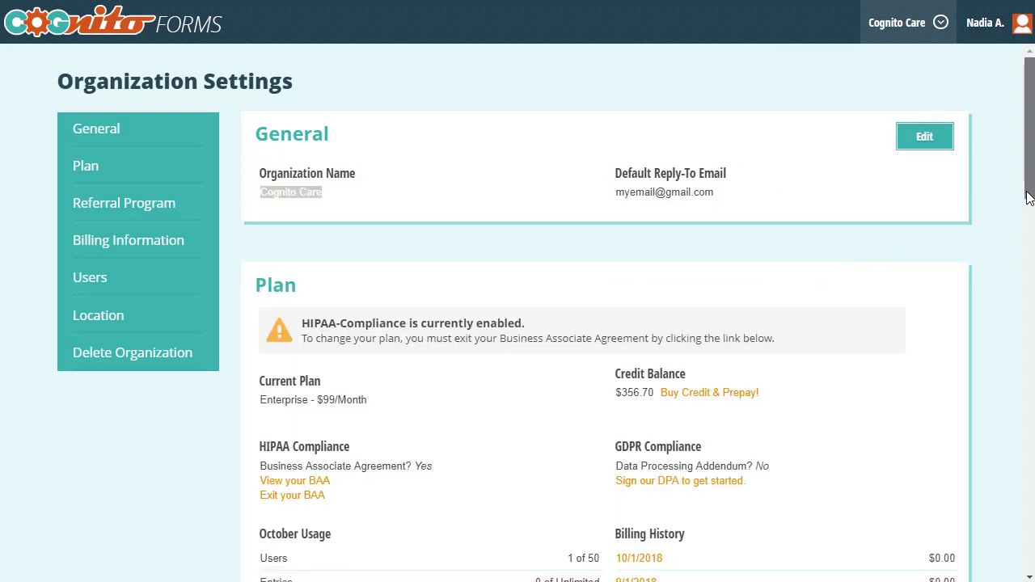
Step: Show entry #1 of the Lost and Found Pet Flyer with its lost pet details
drag(1023, 199, 1021, 240)
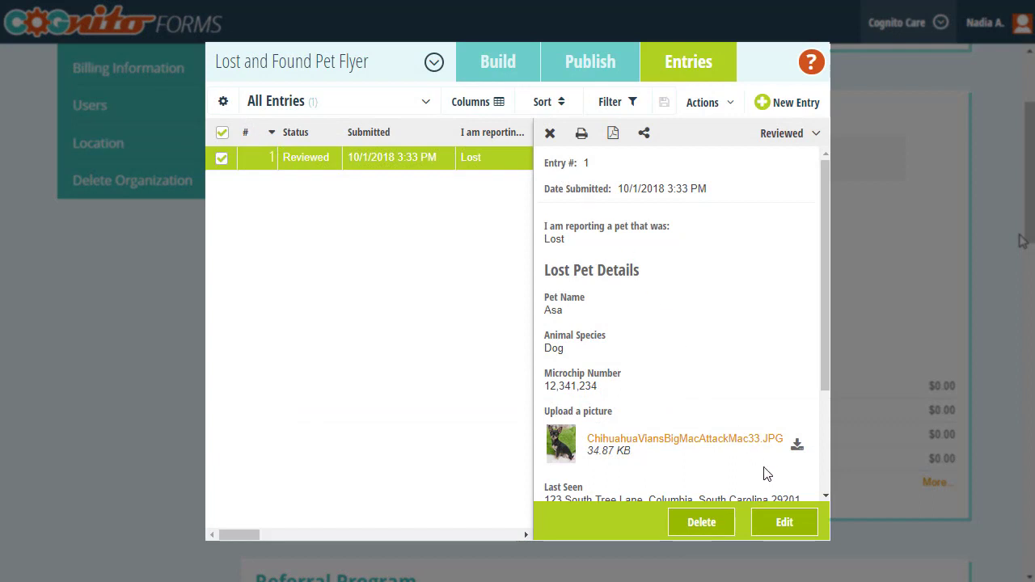
Step: Edit the lost pet entry and delete its uploaded Chihuahua picture
click(781, 521)
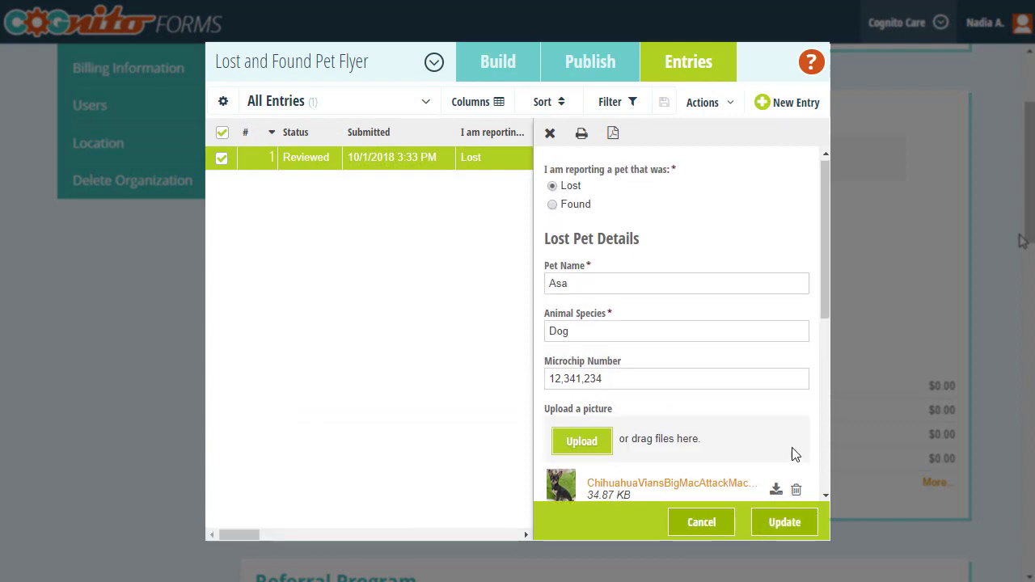
scroll(792, 455, down, 3)
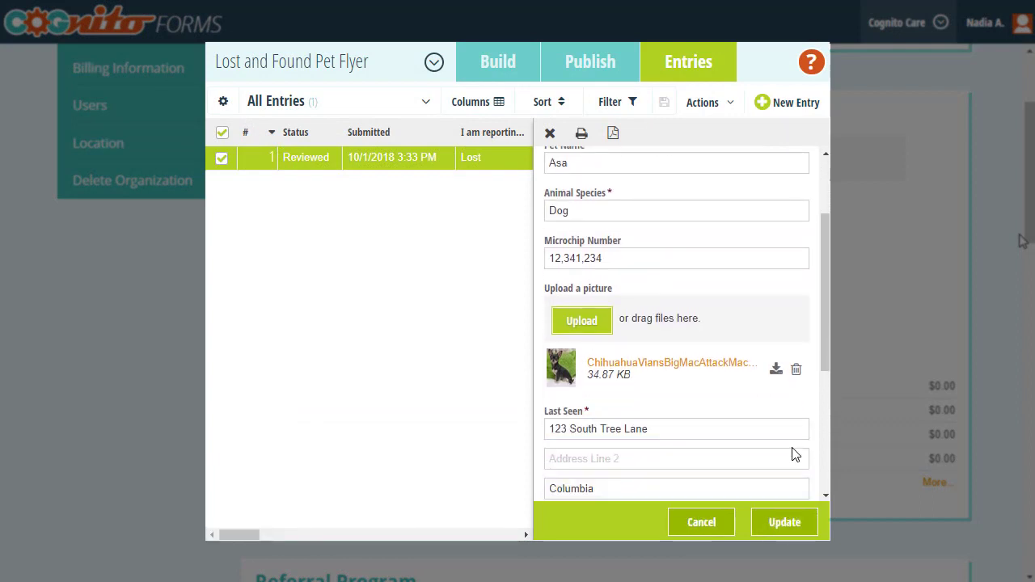
click(796, 369)
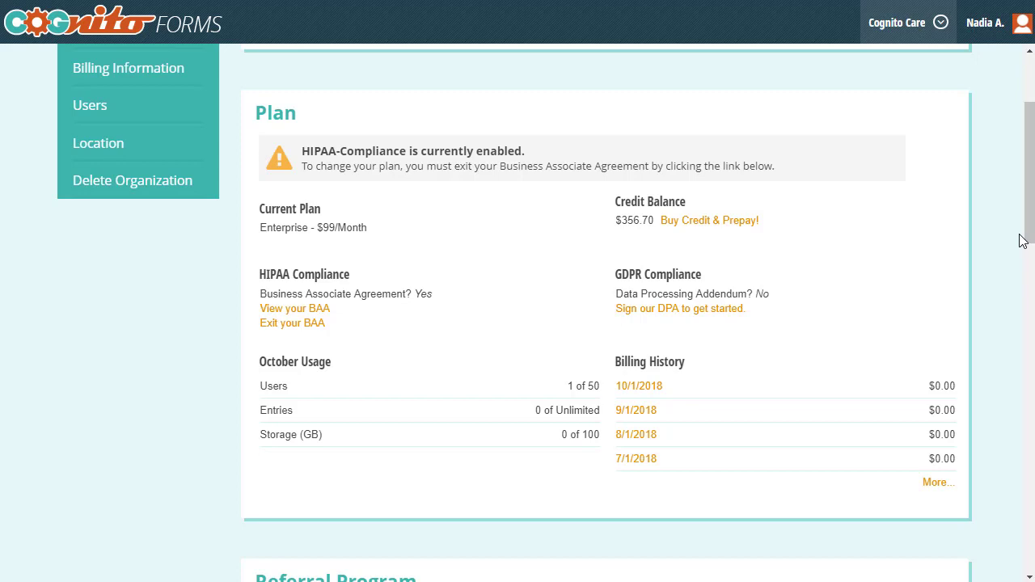
Step: Scroll Cognito Care's organization settings down to the Referral Program section
drag(1021, 240, 1011, 320)
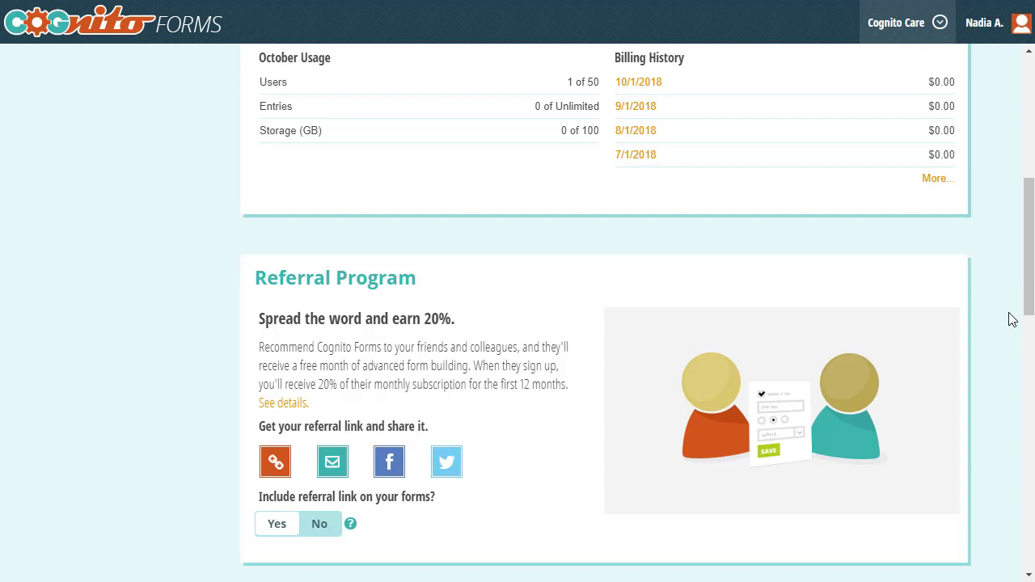
Step: Reveal Cognito Care's referral link and copy it from the Link to Share field
click(276, 459)
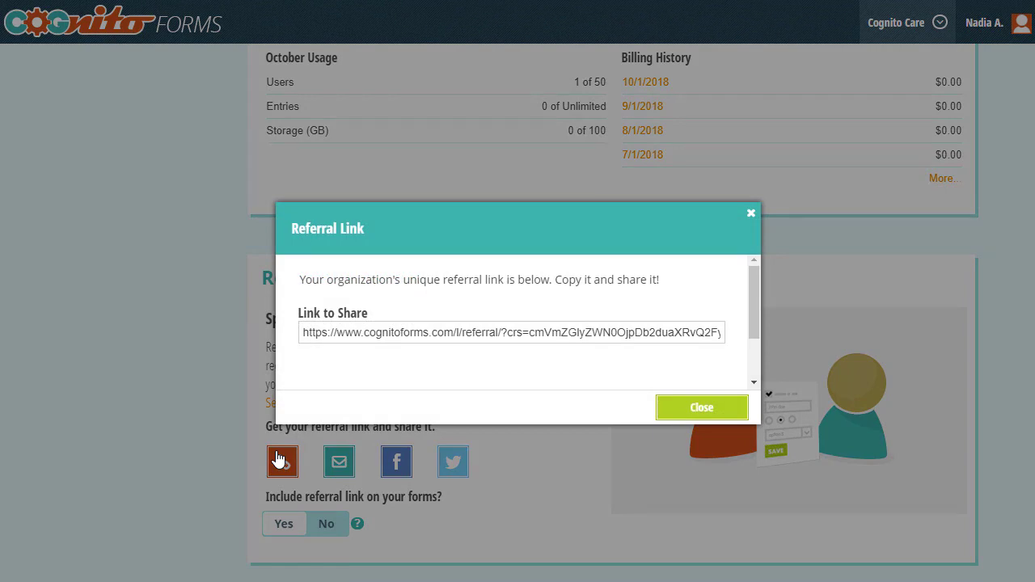
click(378, 334)
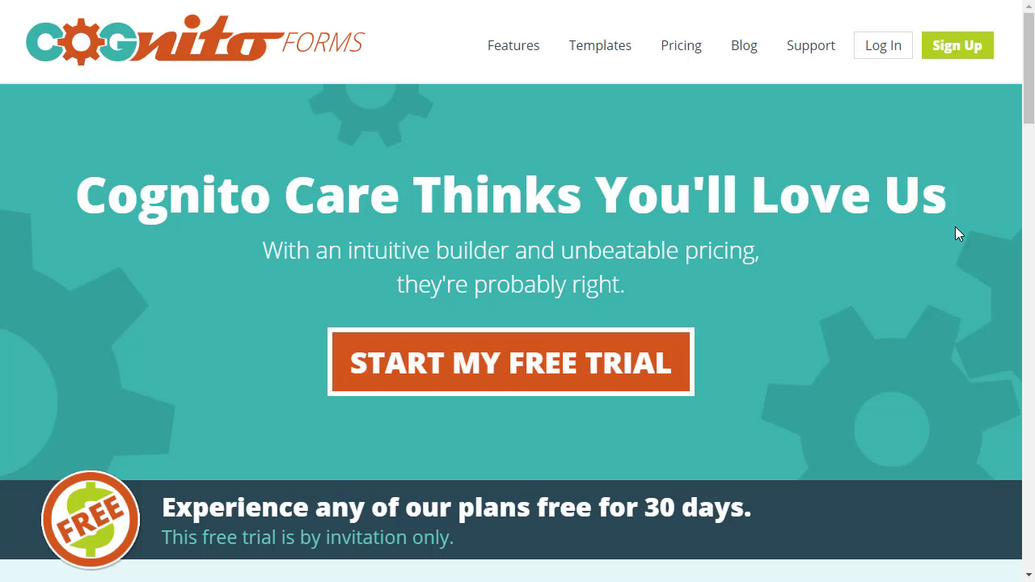
Step: Check the referral's free-trial plans, then open the Invite User dialog in organization settings
click(495, 368)
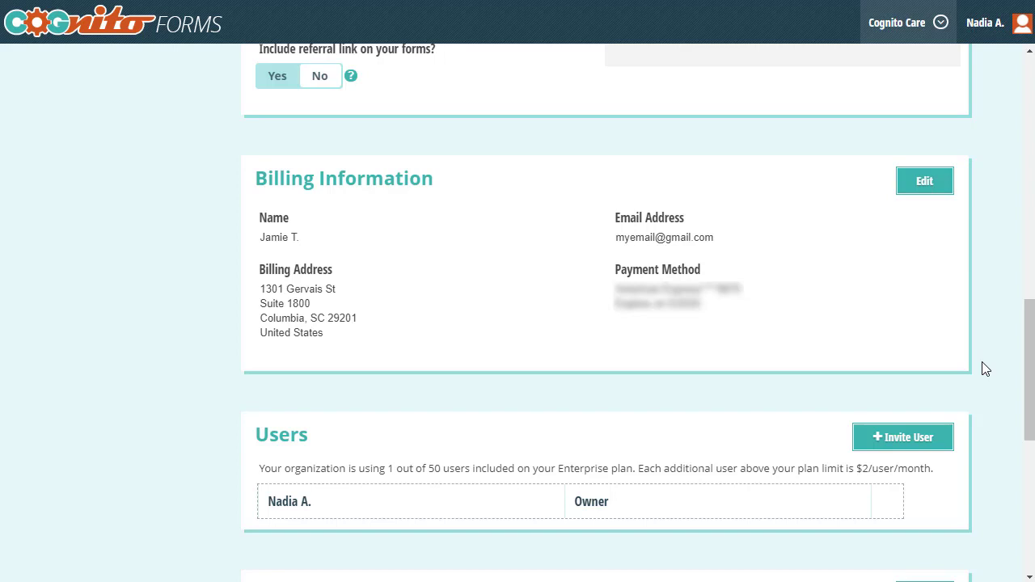
click(930, 436)
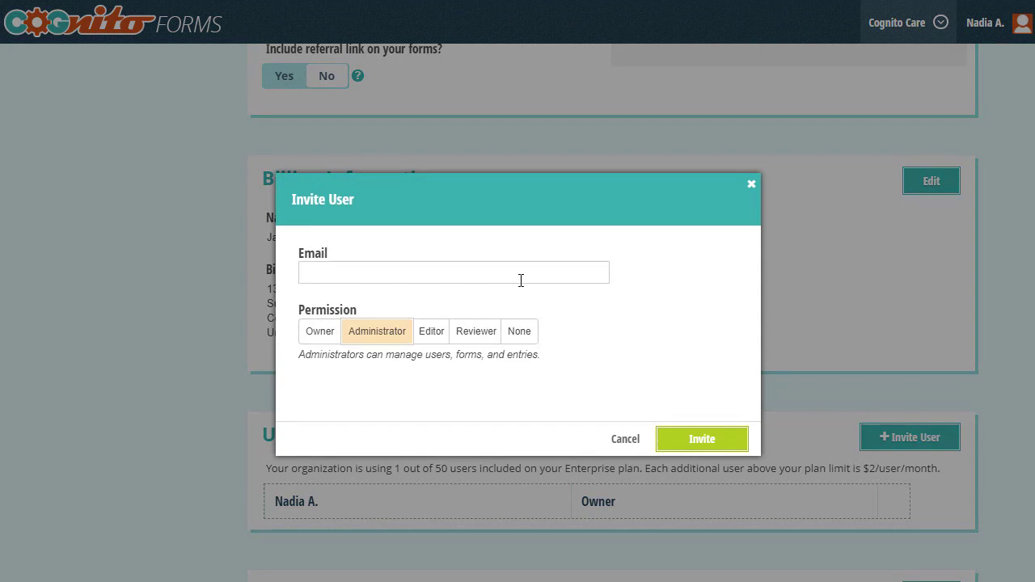
Step: Invite a new user by e-mail with the None permission level
text(email@website.com)
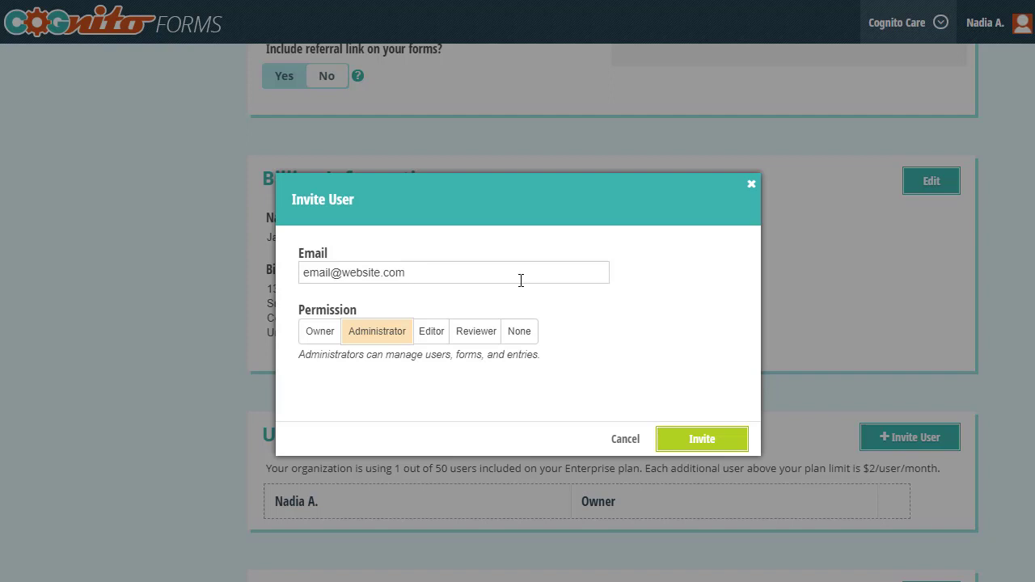
click(520, 333)
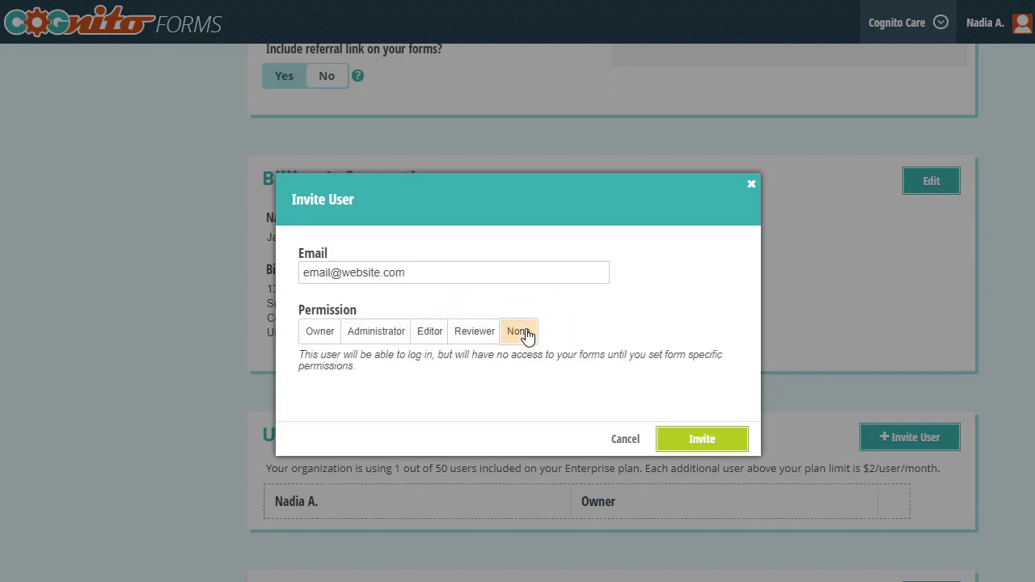
click(663, 445)
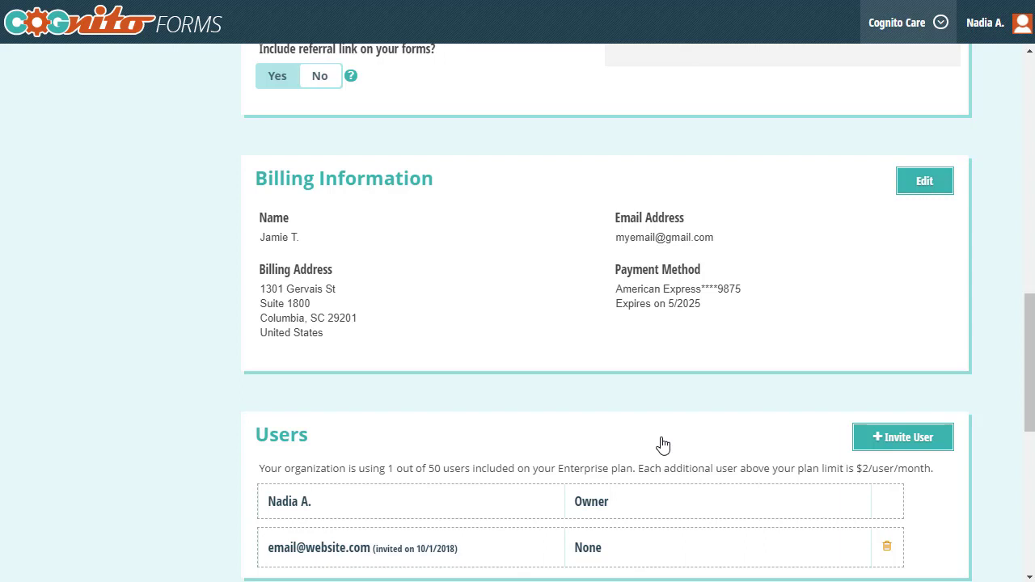
Step: Open the invited user's profile from their e-mail link in the Users list
click(339, 549)
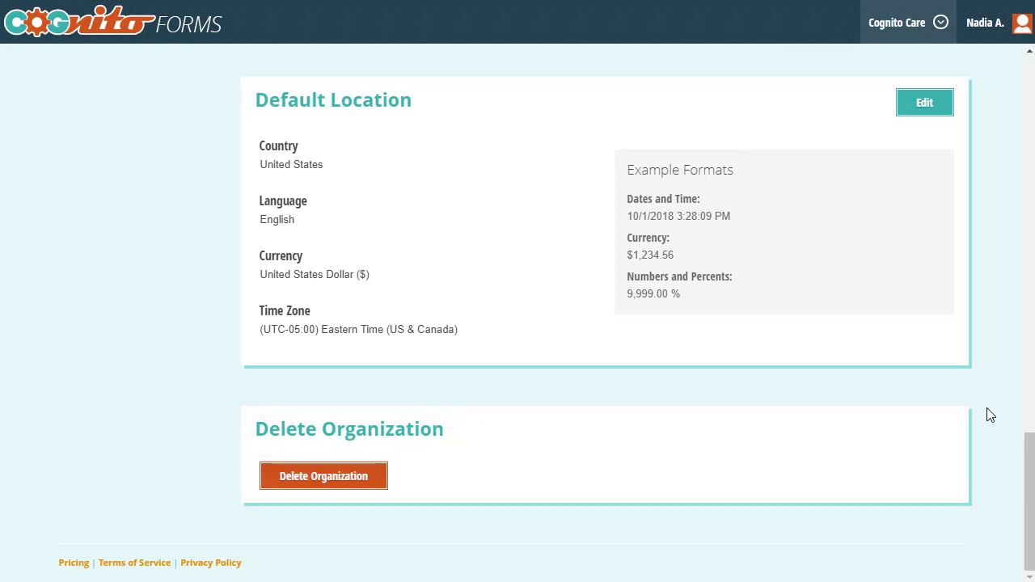
Step: Start deleting the Cognito Care organization to bring up its confirmation
click(365, 470)
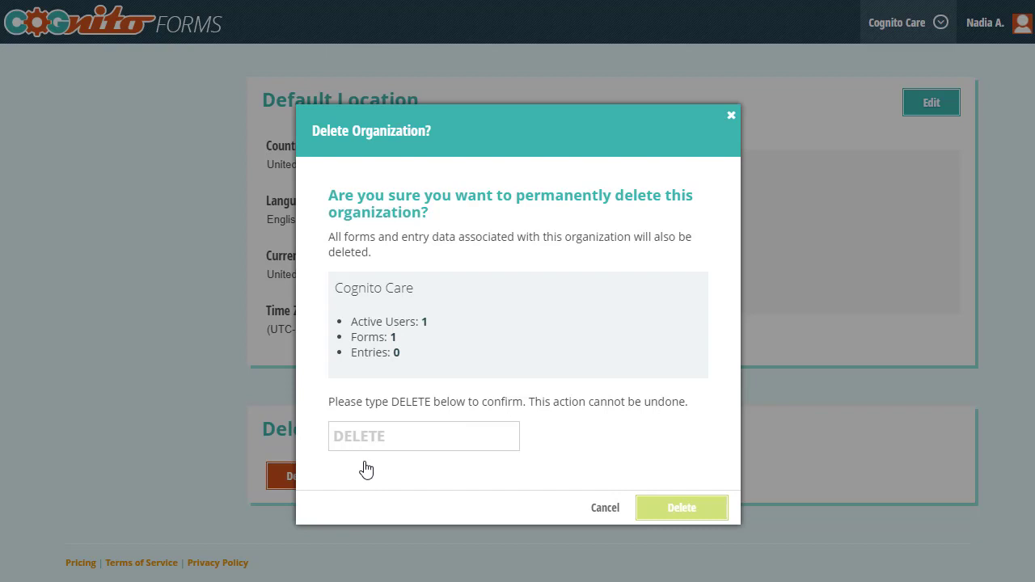
Step: Dismiss the Delete Organization confirmation without typing DELETE
click(191, 420)
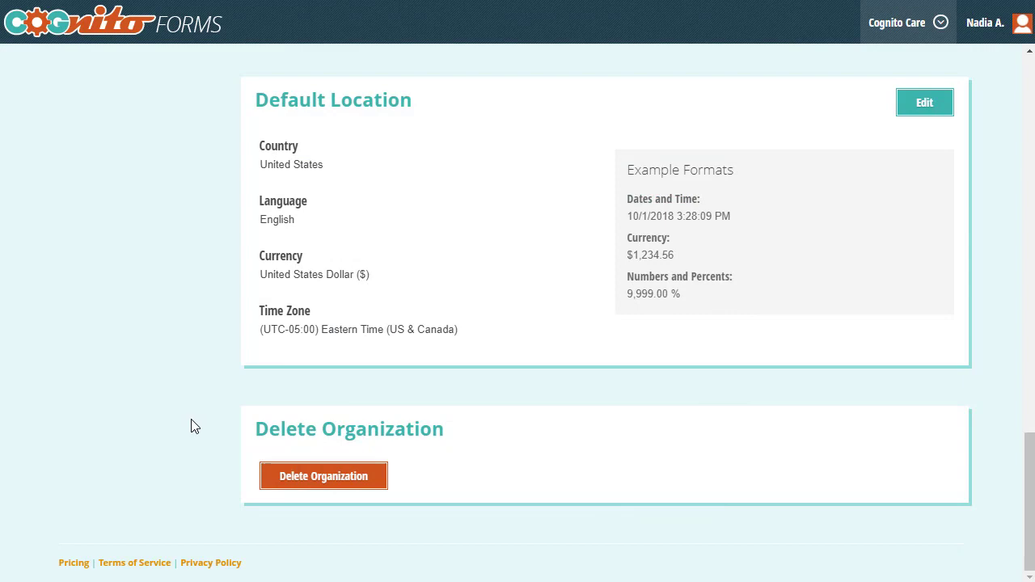